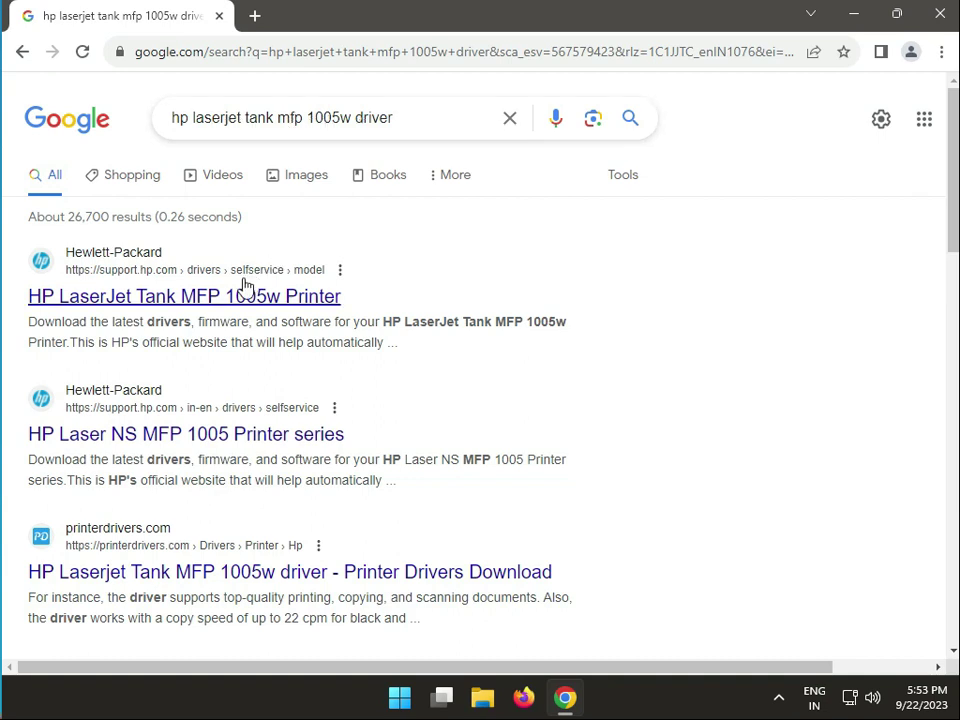
Open the first Google result, 'HP LaserJet Tank MFP 1005w Printer', in a new tab.
drag(180, 120, 277, 120)
drag(340, 145, 401, 122)
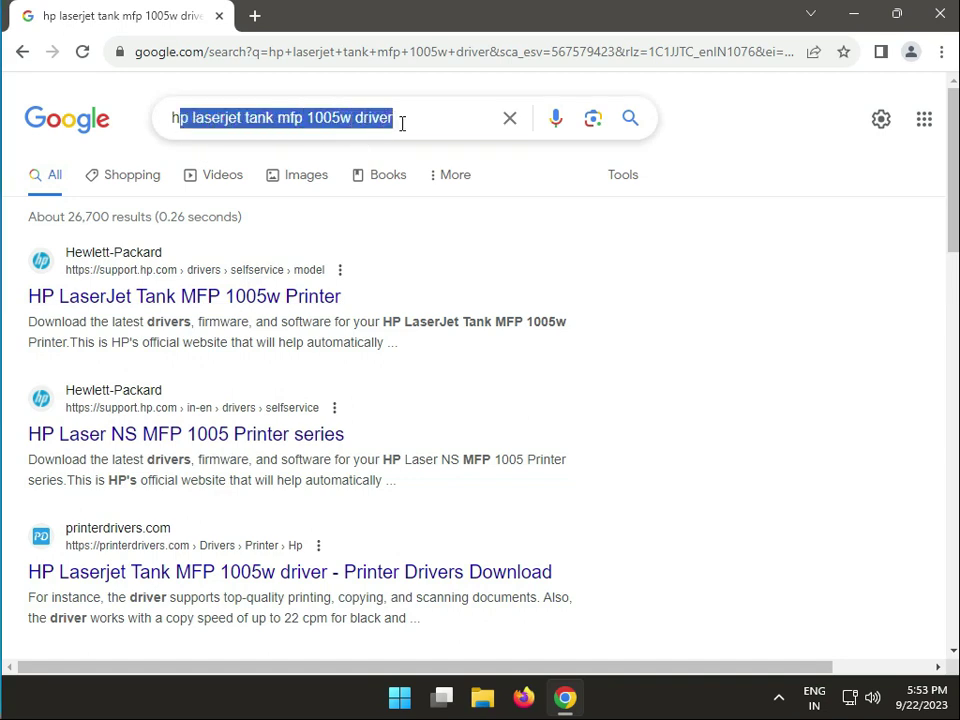
click(675, 388)
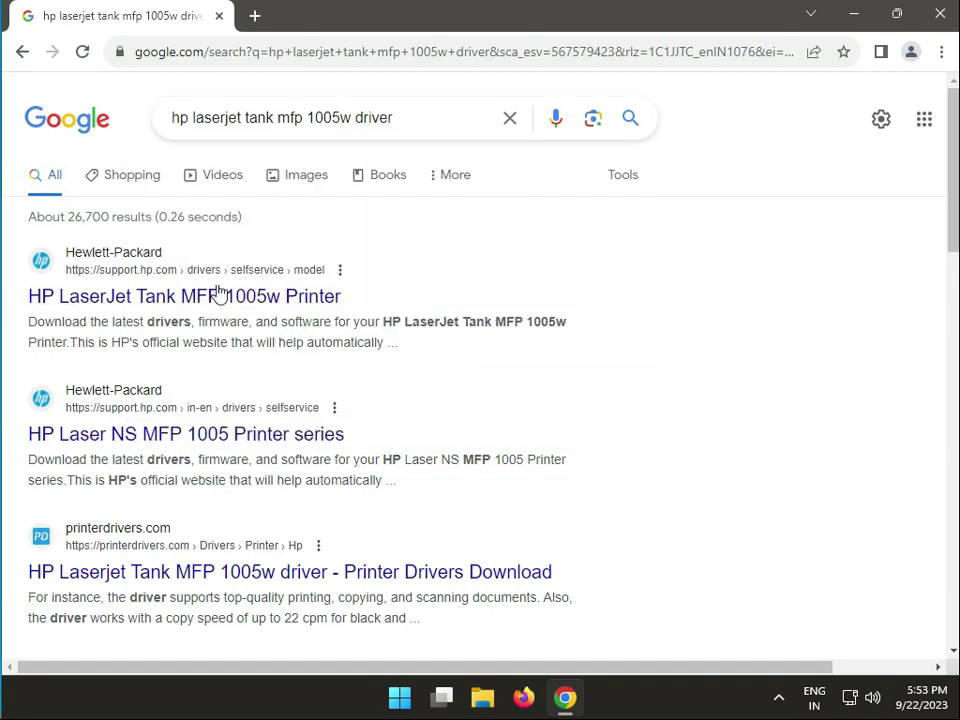
right_click(135, 285)
click(180, 298)
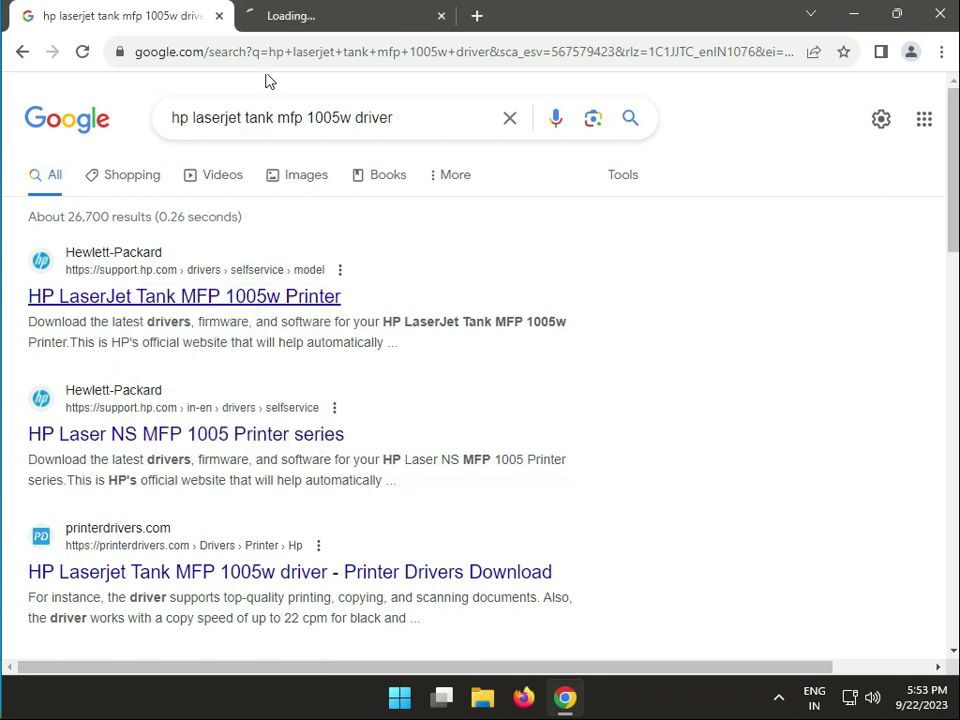
Switch to the HP support tab and accept the cookie notice.
click(309, 18)
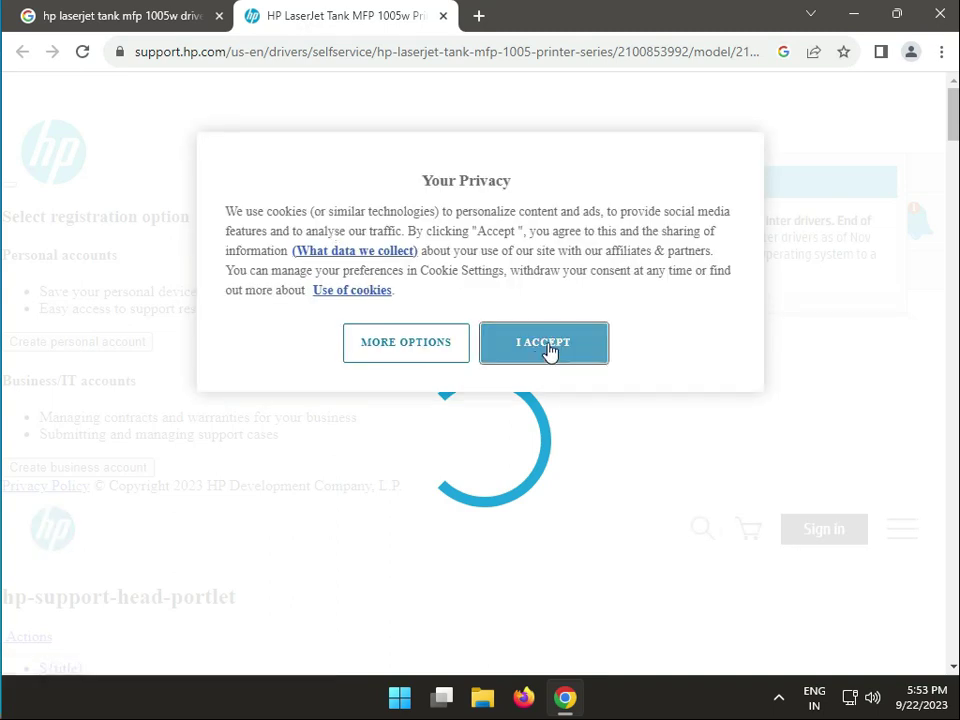
click(548, 348)
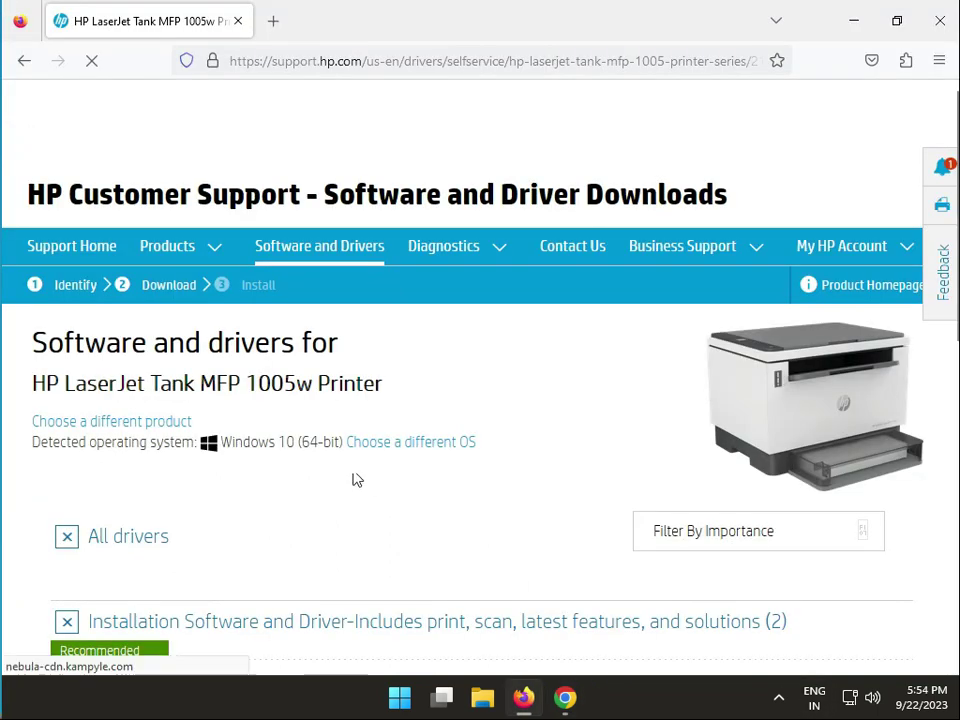
scroll(345, 495, down, 2)
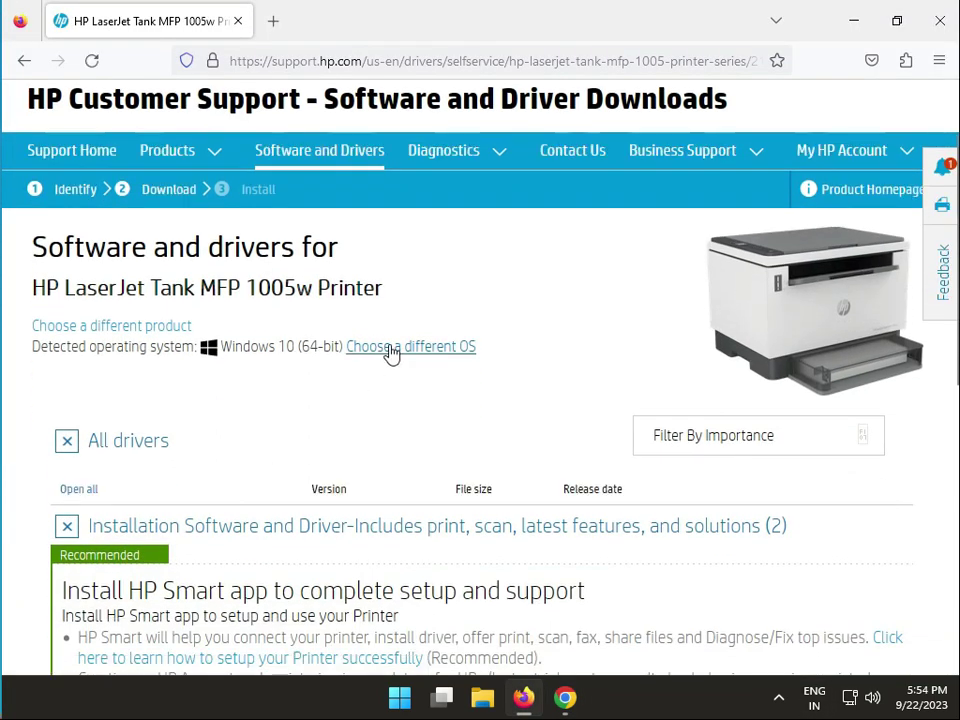
Change the driver page's operating system to Windows 11.
click(391, 350)
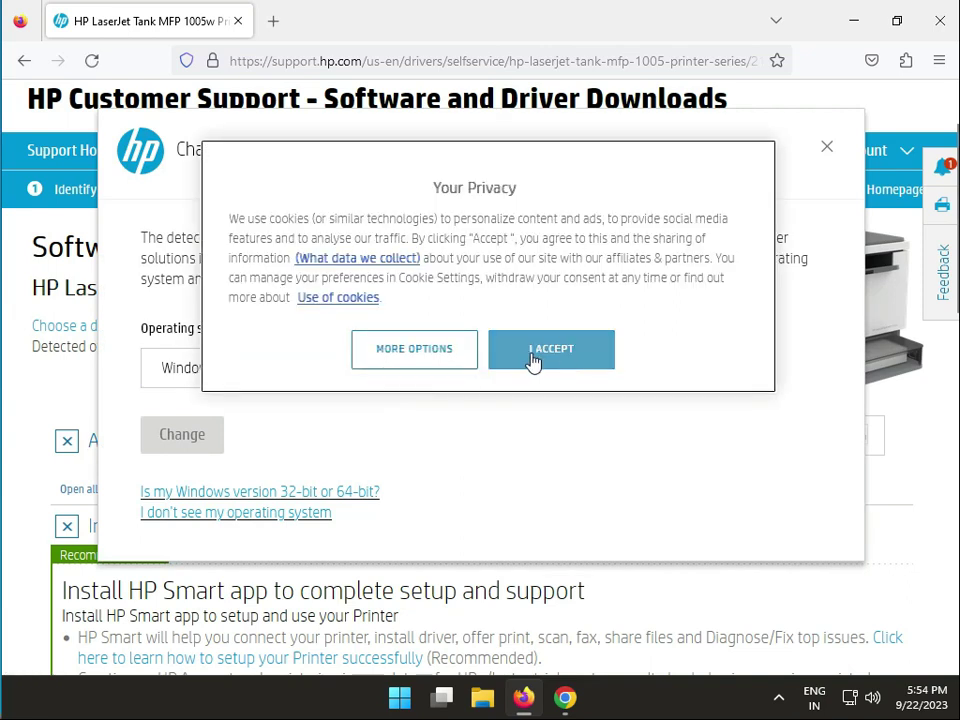
click(523, 361)
click(604, 384)
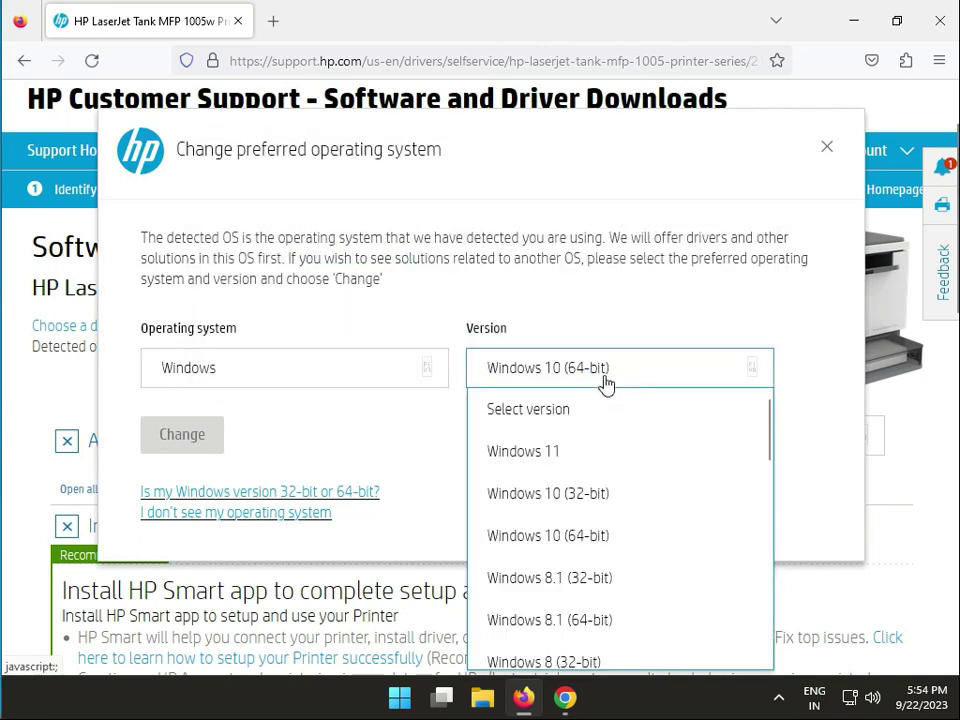
click(578, 462)
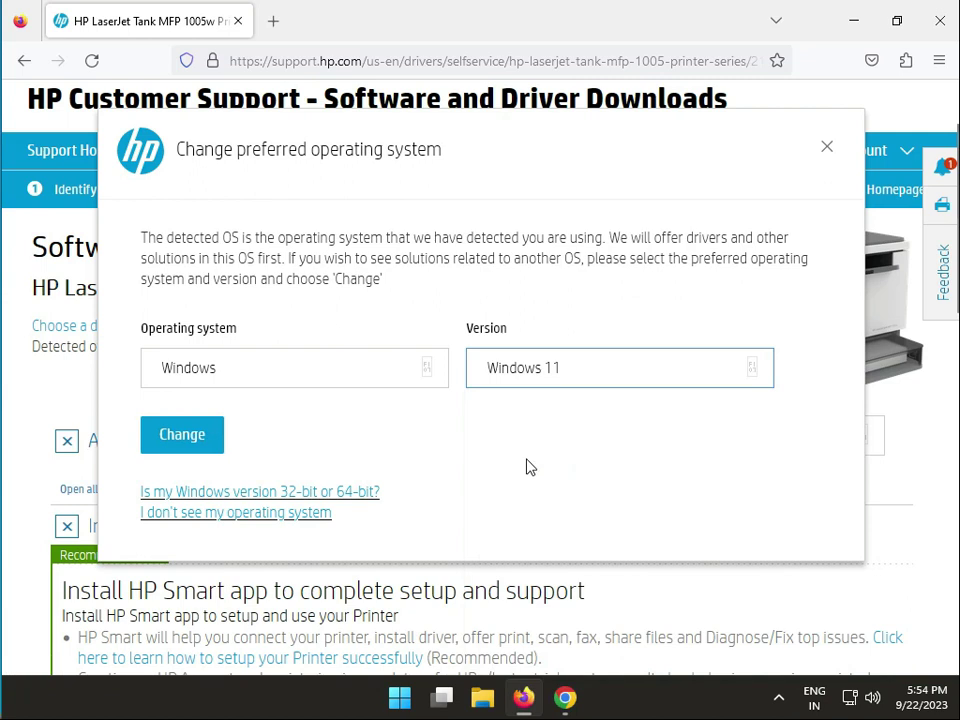
click(199, 446)
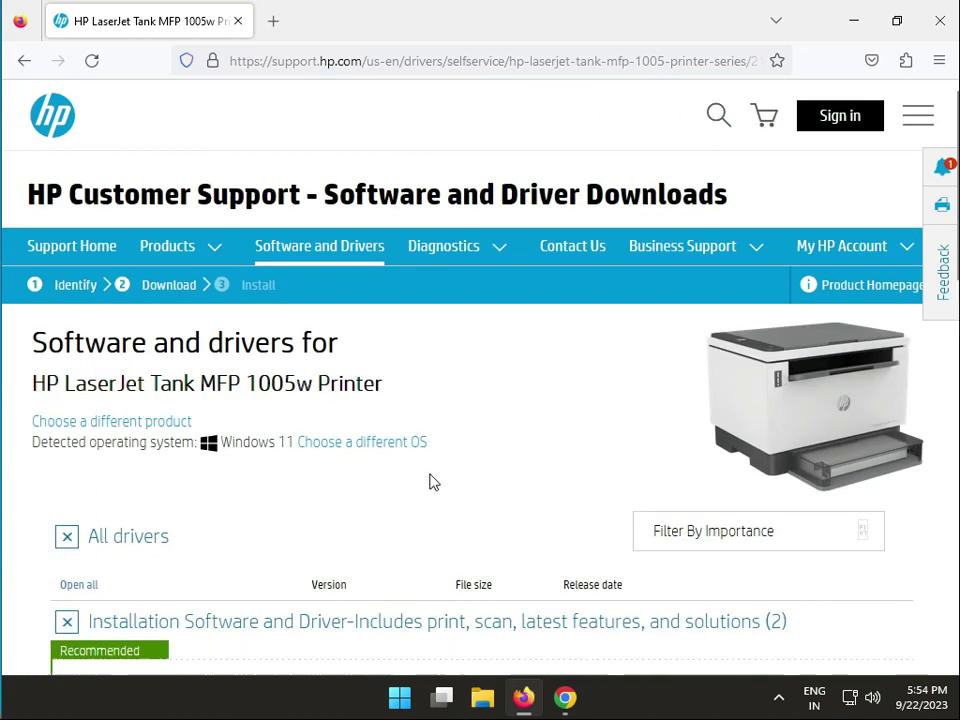
Expand the Universal Scan Driver, Basic Drivers and Installation Software sections, then download HP Universal Scan - Basic Feature.
scroll(433, 482, down, 8)
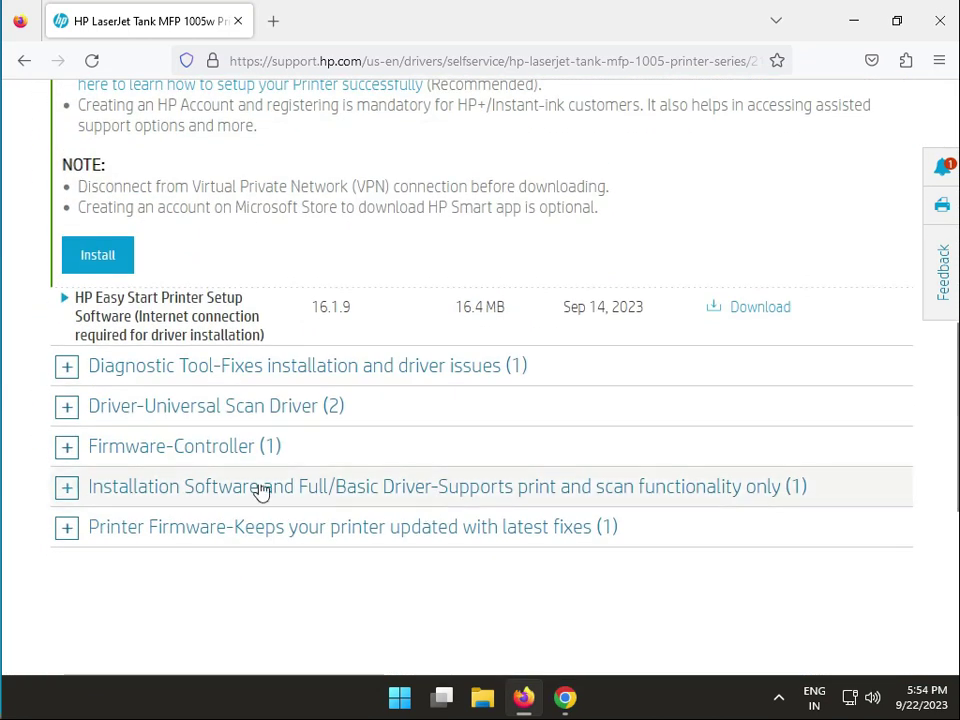
click(68, 410)
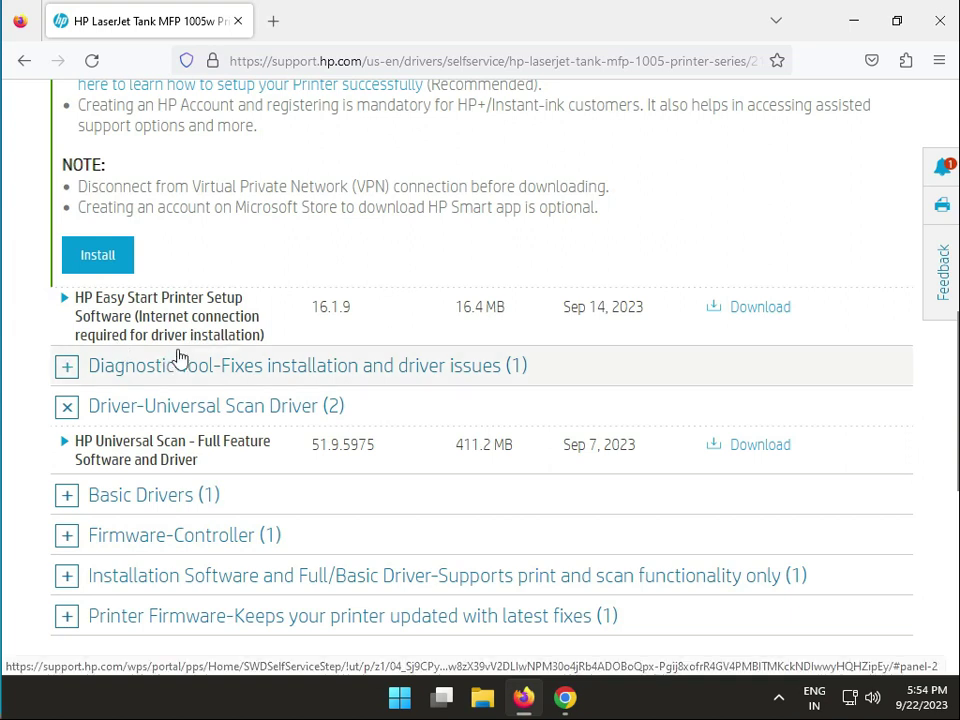
scroll(566, 463, down, 1)
scroll(566, 463, down, 1)
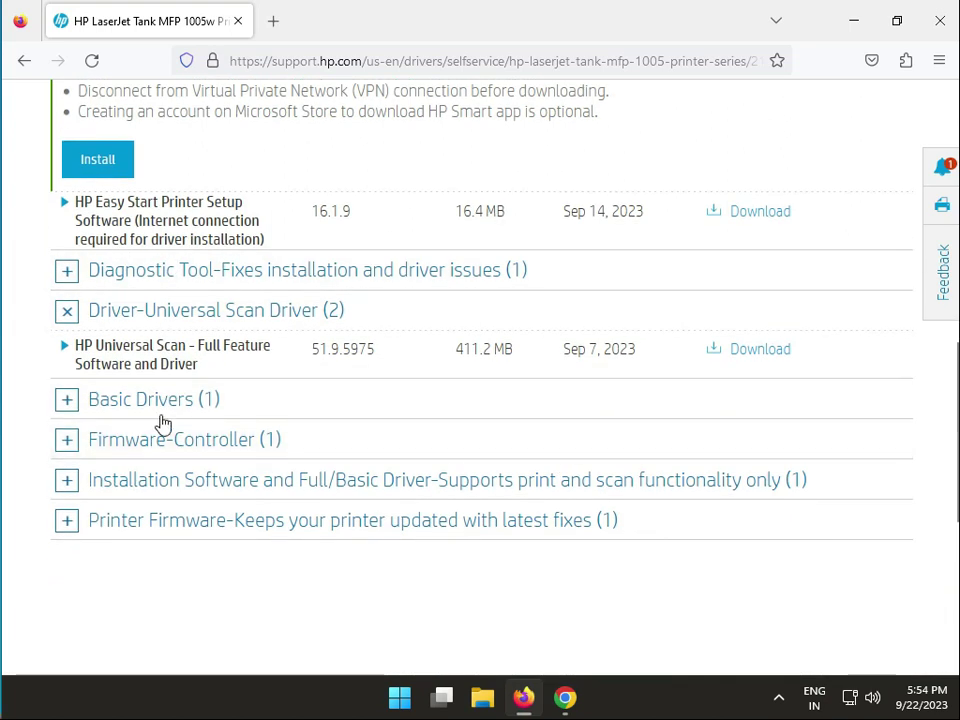
click(70, 400)
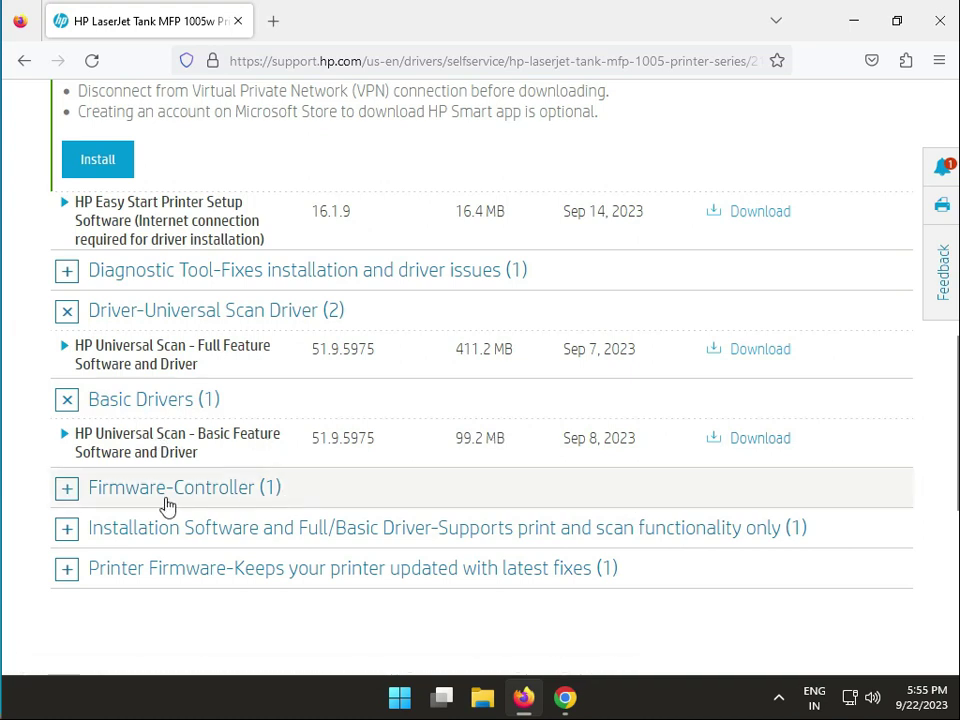
click(72, 532)
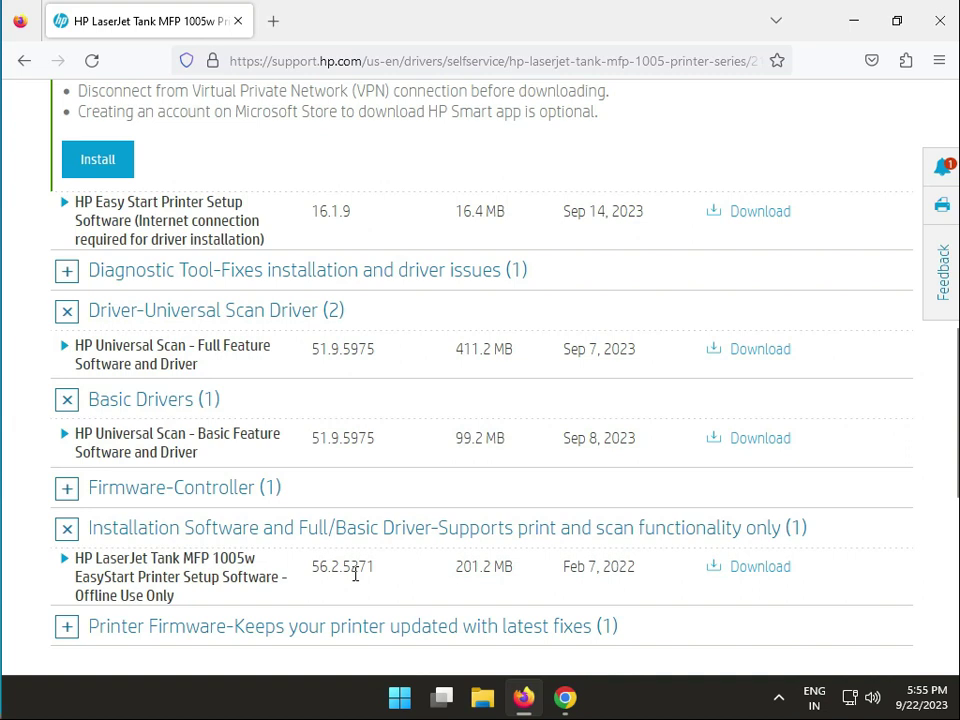
click(752, 440)
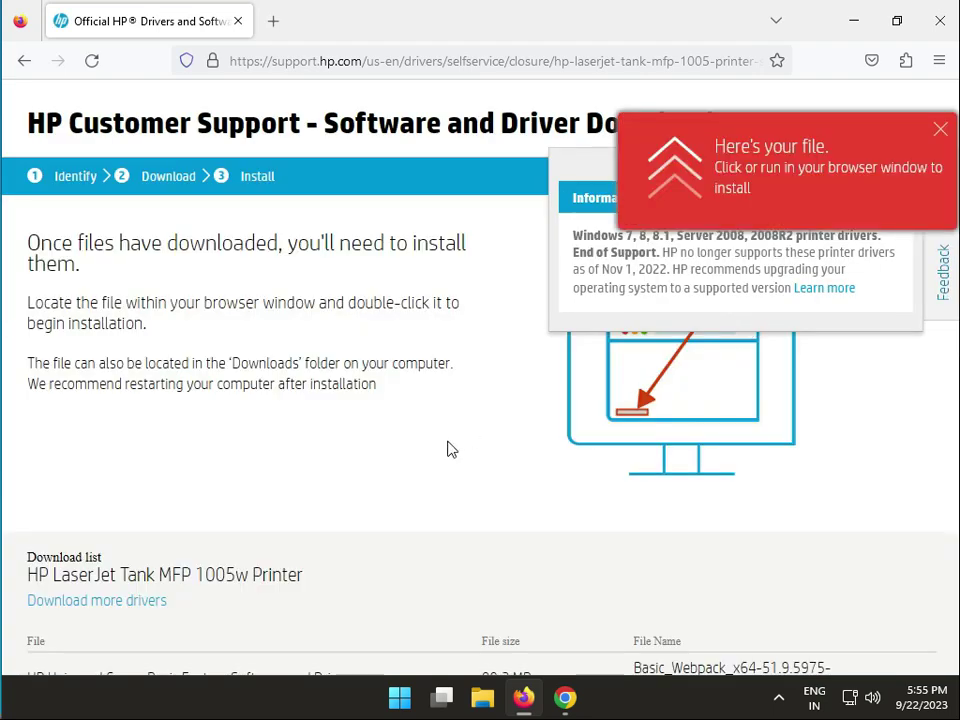
Dismiss the 'Here's your file' notice while the Basic_Webpack driver .exe finishes downloading.
click(940, 129)
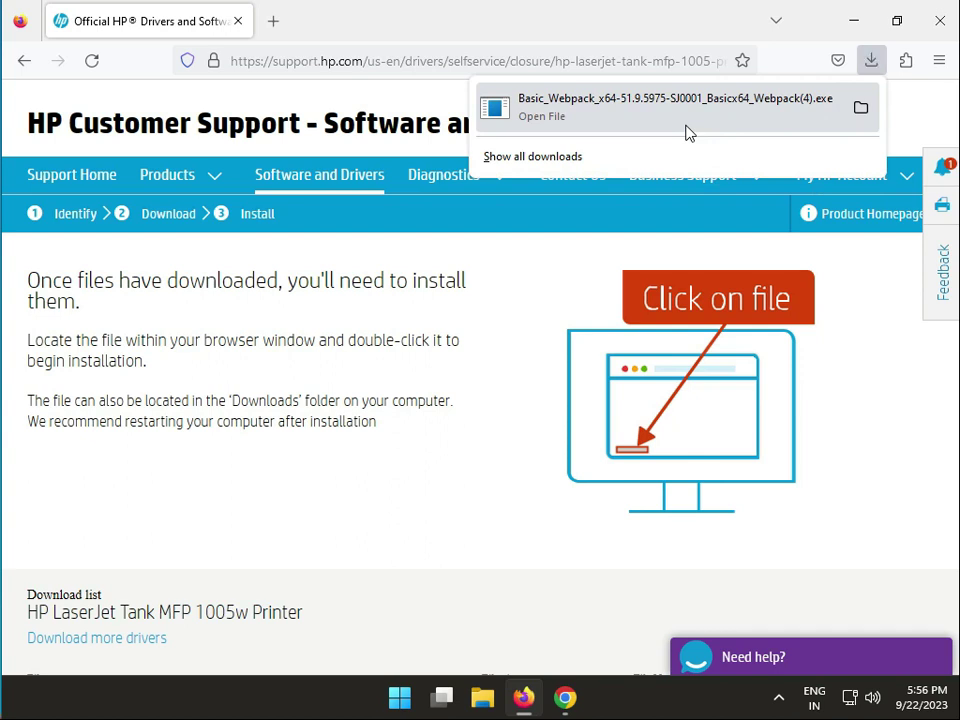
Run the downloaded Basic_Webpack installer and let the driver package extract to 100%.
click(688, 133)
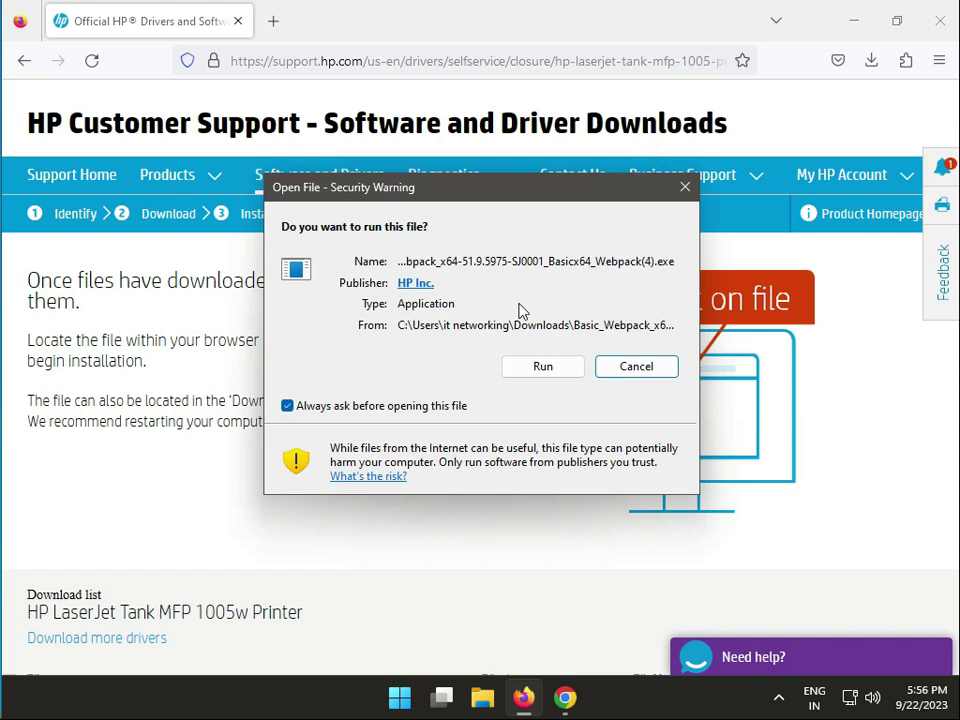
click(520, 369)
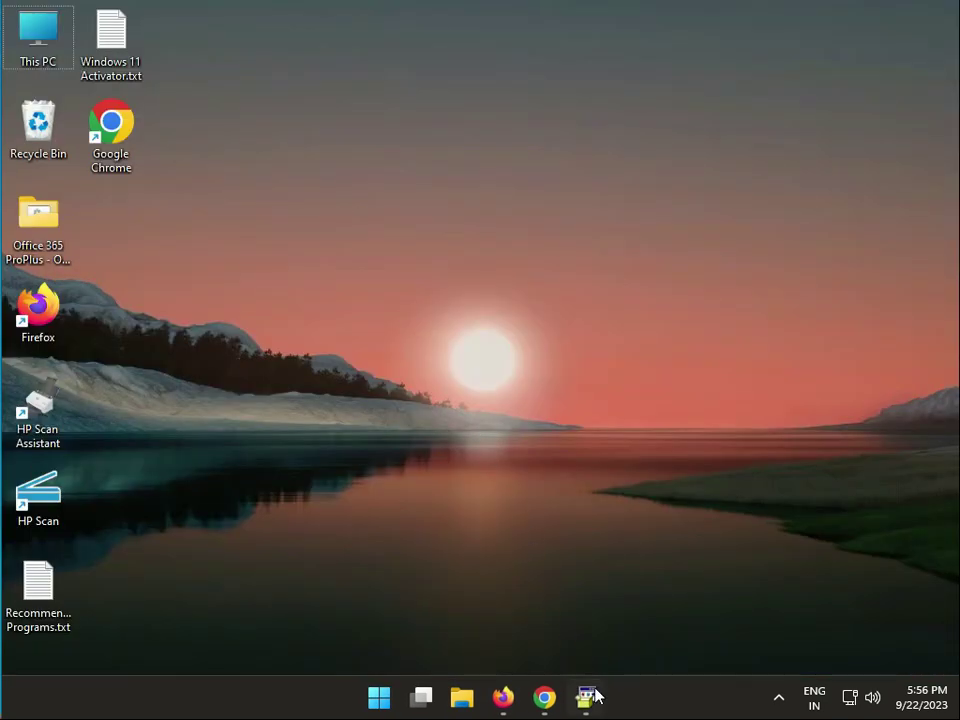
click(587, 696)
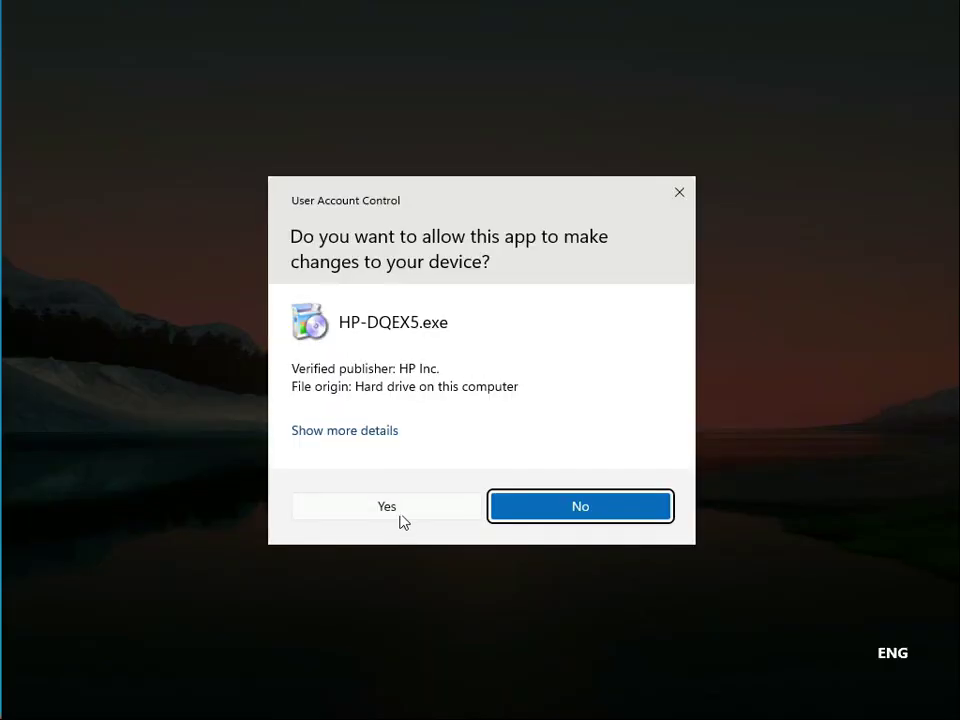
Approve the administrator prompt and continue past HP Scan's 'Let's get started' screen.
click(398, 510)
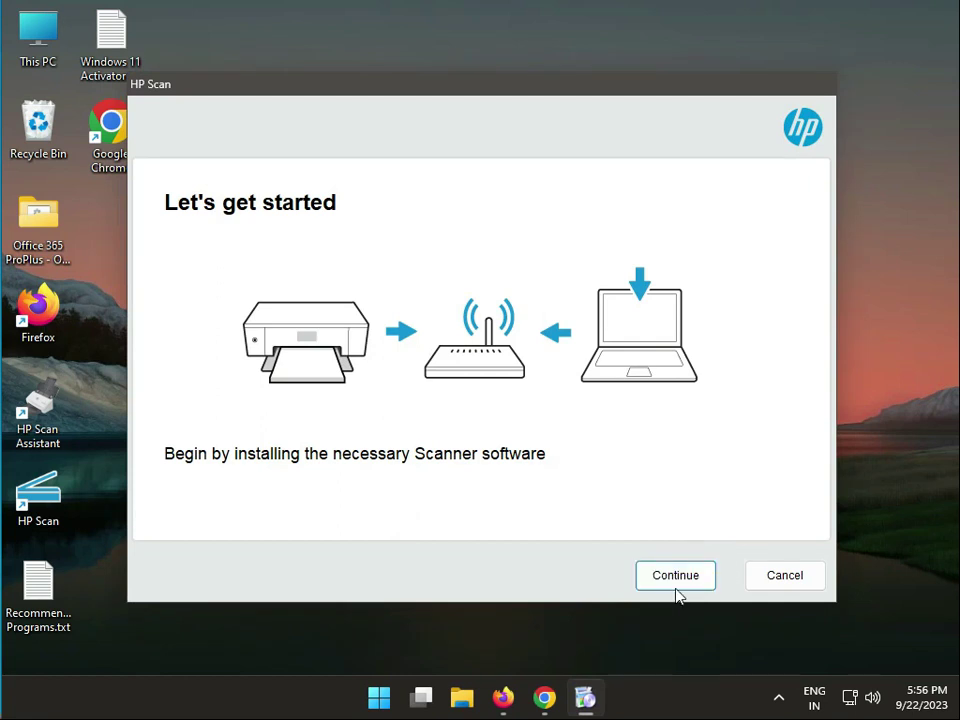
click(645, 574)
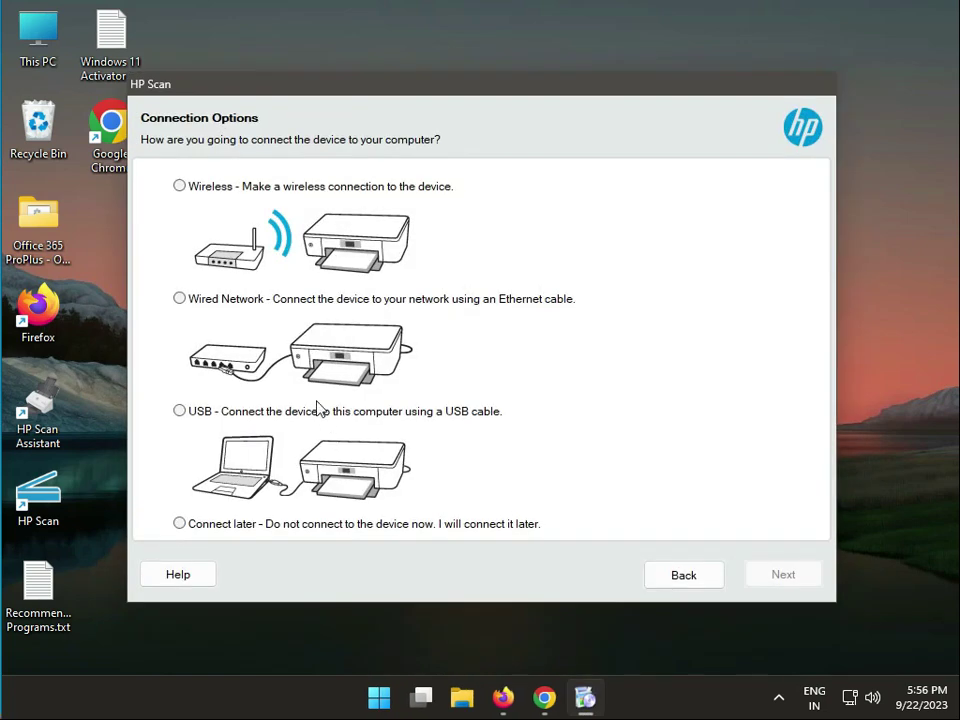
Choose Wired Network as the connection type and run the Ethernet search for the device.
click(187, 190)
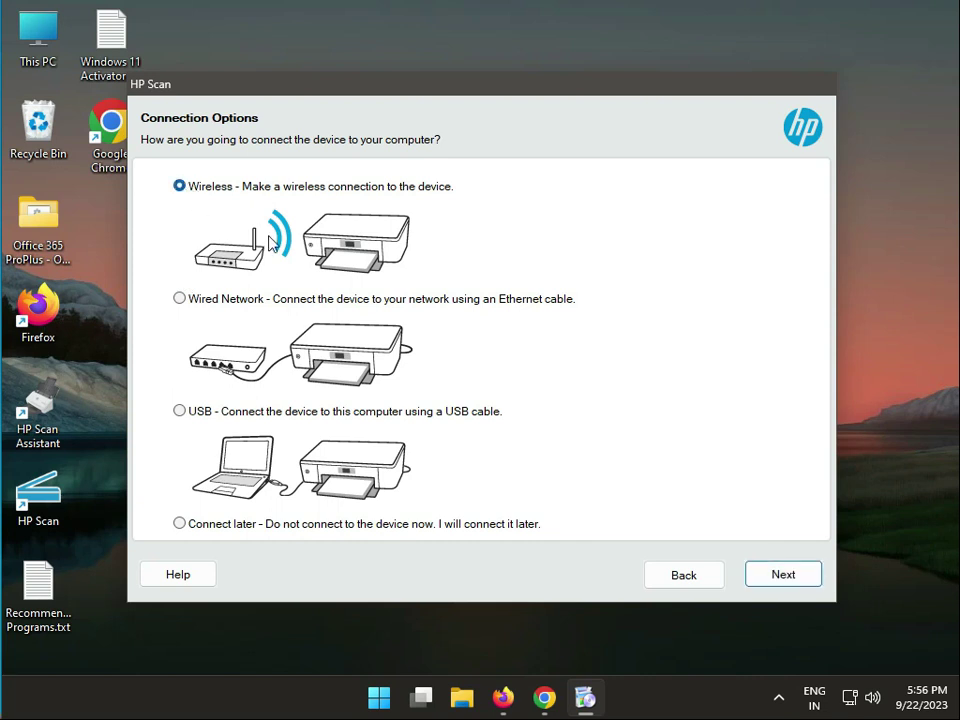
click(180, 299)
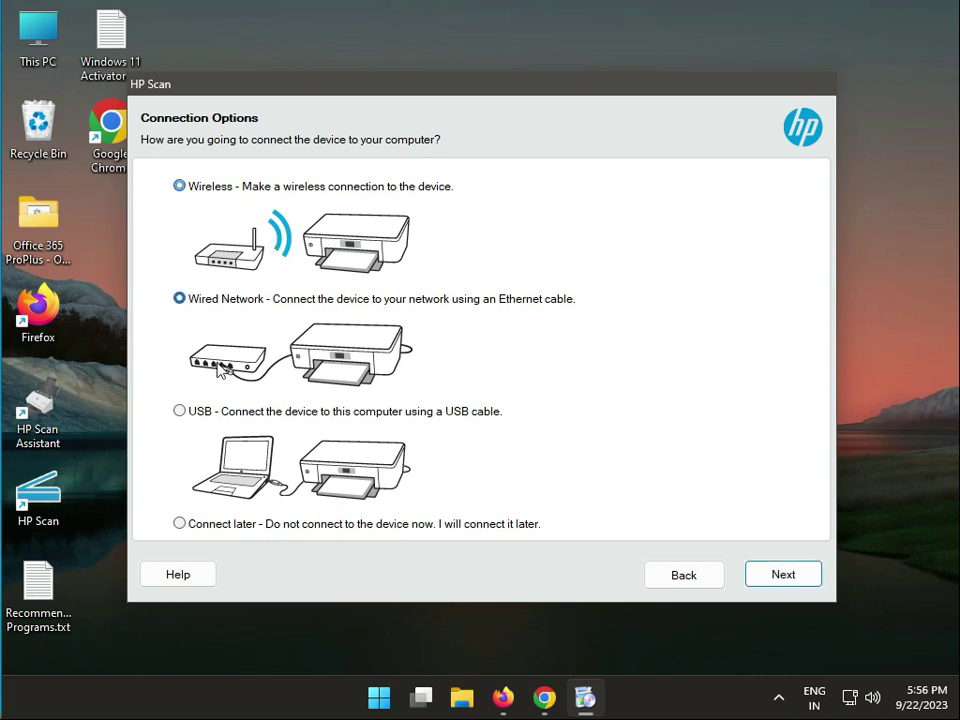
click(180, 412)
click(180, 187)
click(180, 301)
click(785, 585)
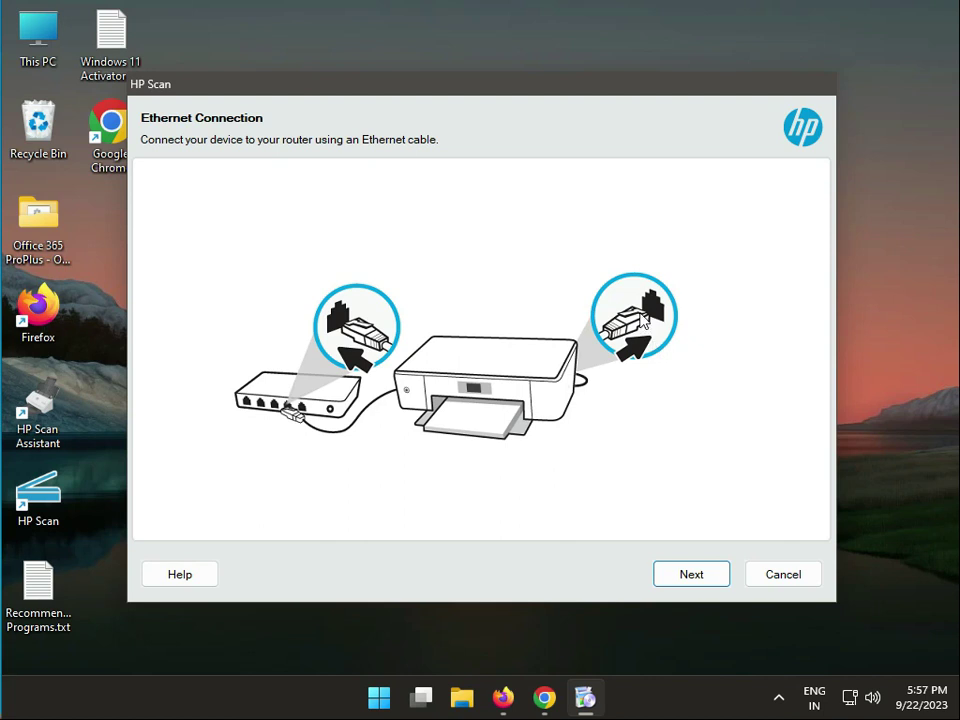
click(690, 582)
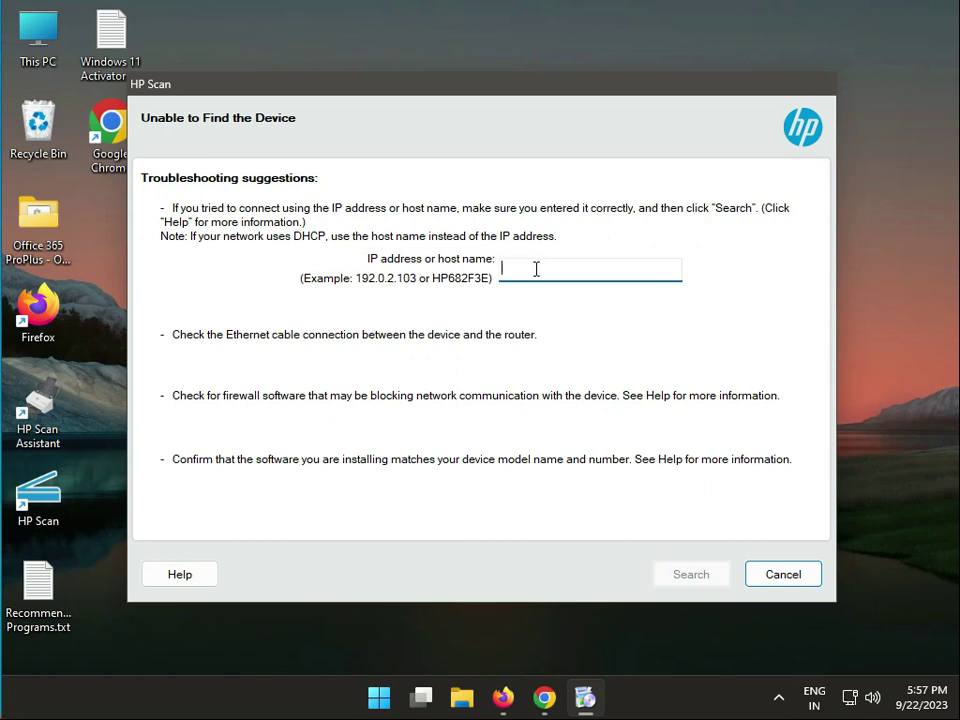
Cancel the failed search, decline searching online for solutions, and acknowledge no solution found.
click(772, 580)
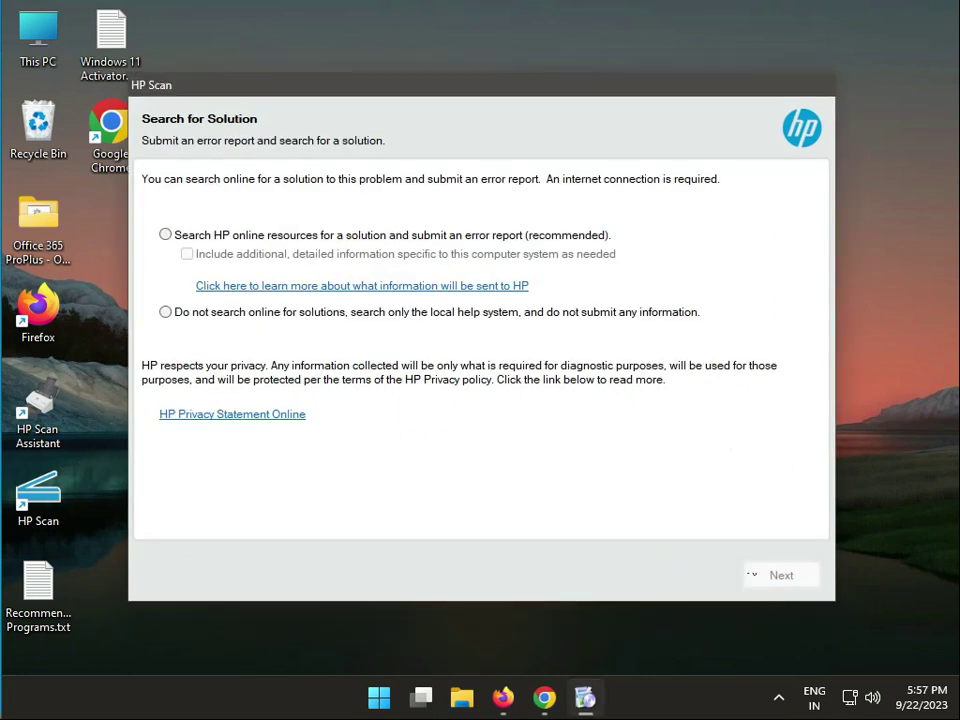
click(407, 318)
click(771, 569)
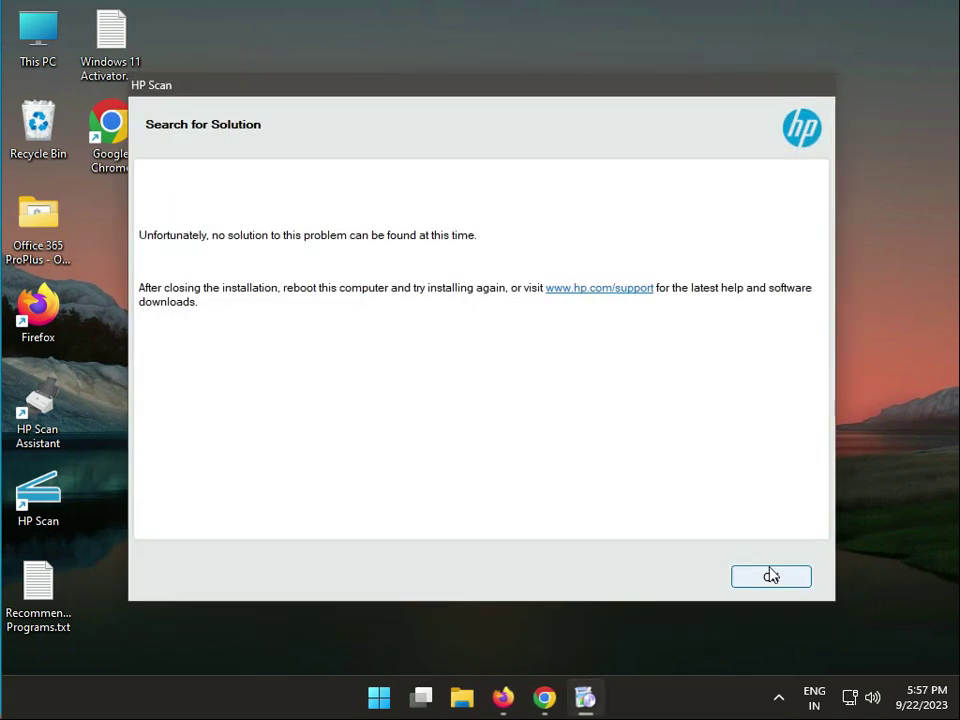
click(771, 575)
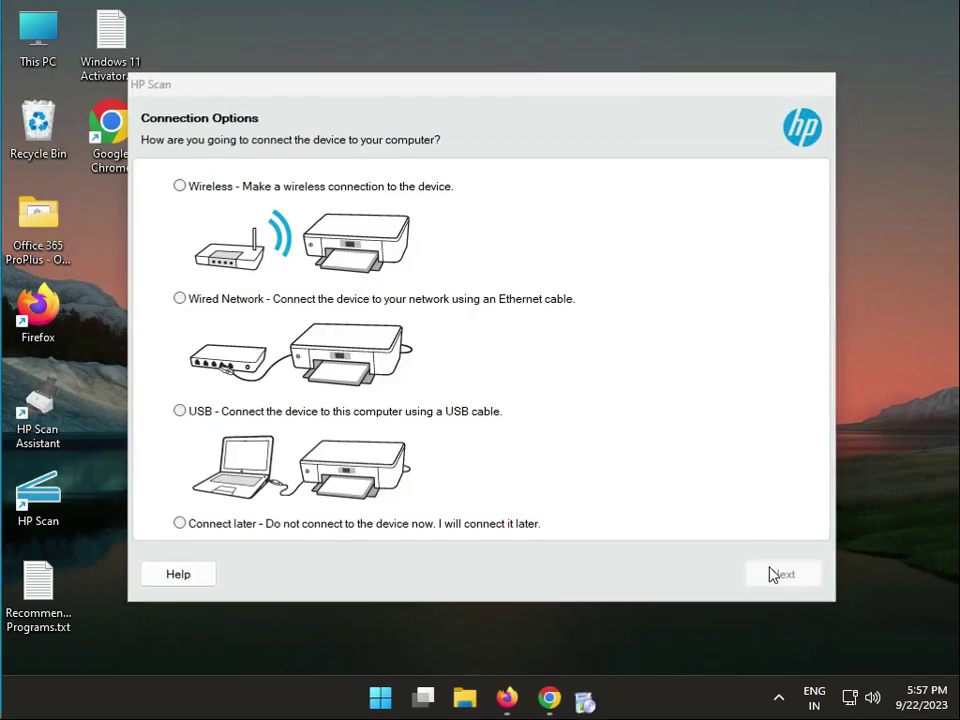
Choose USB, continue without connecting the printer now, and finish the HP Scan installation.
click(179, 411)
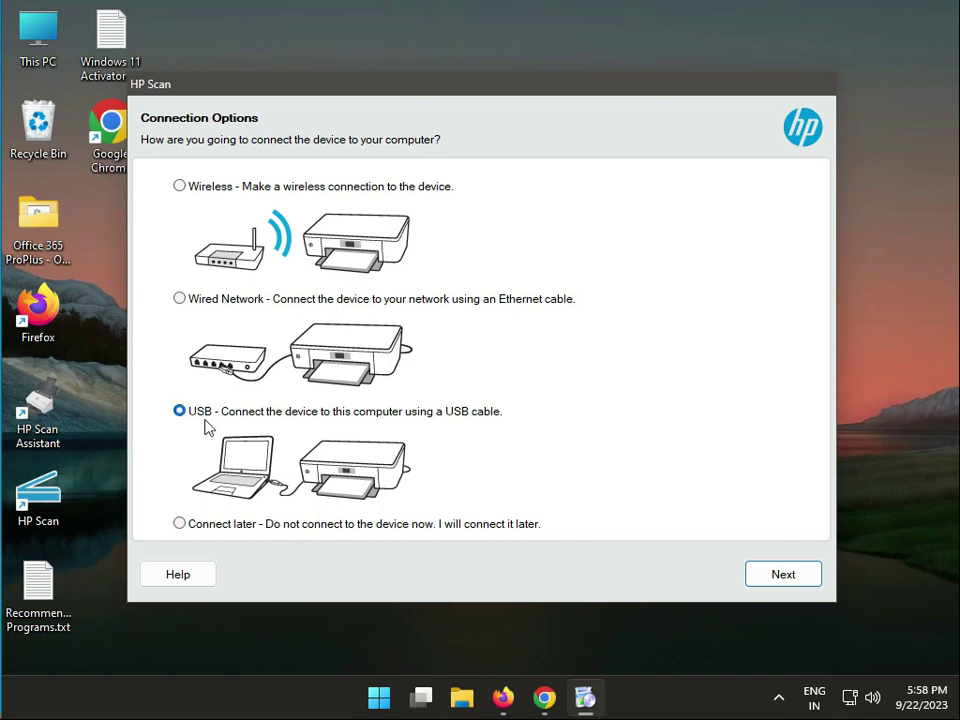
click(818, 580)
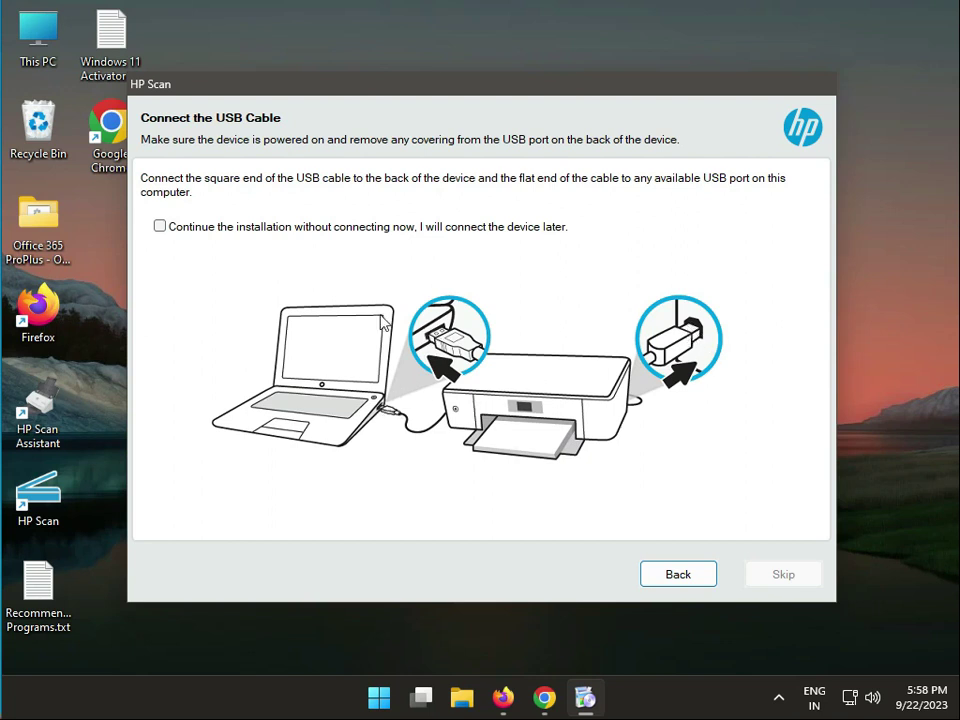
click(221, 229)
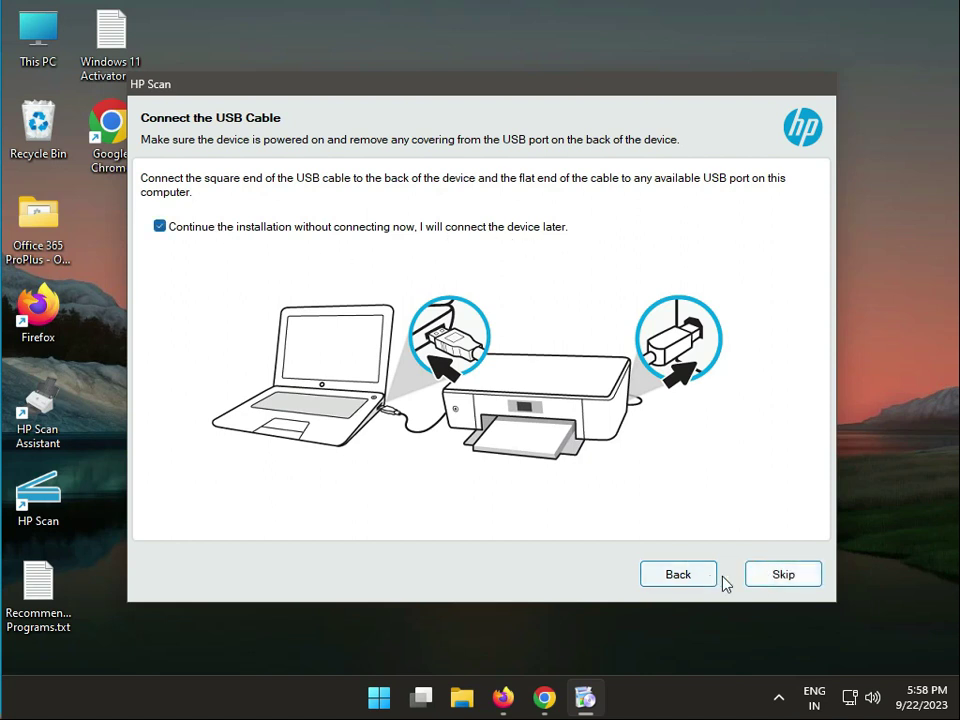
click(781, 575)
click(781, 575)
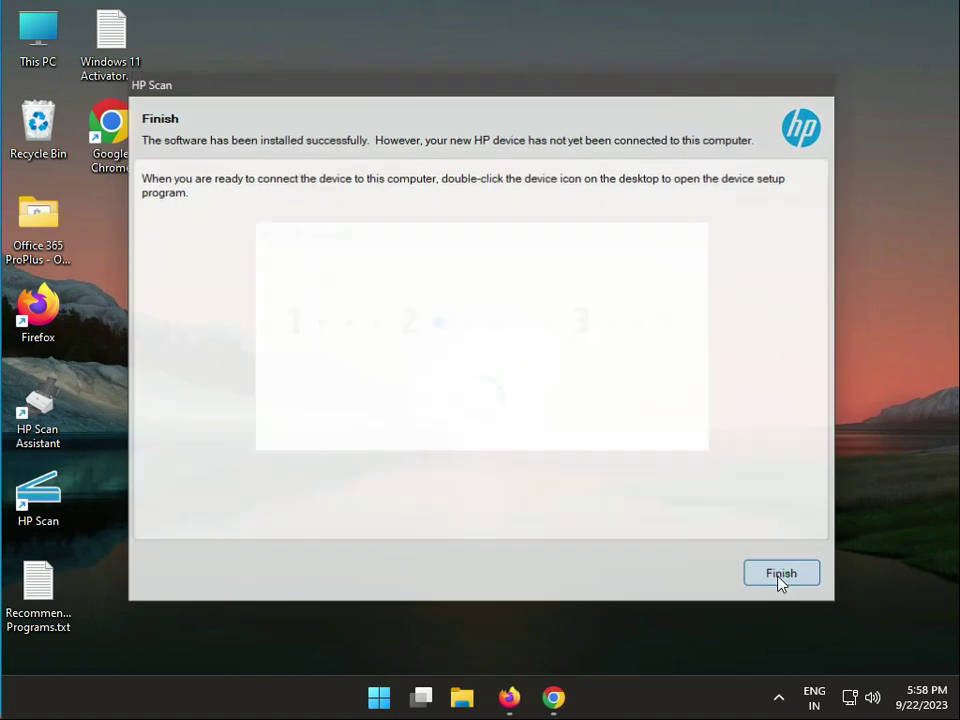